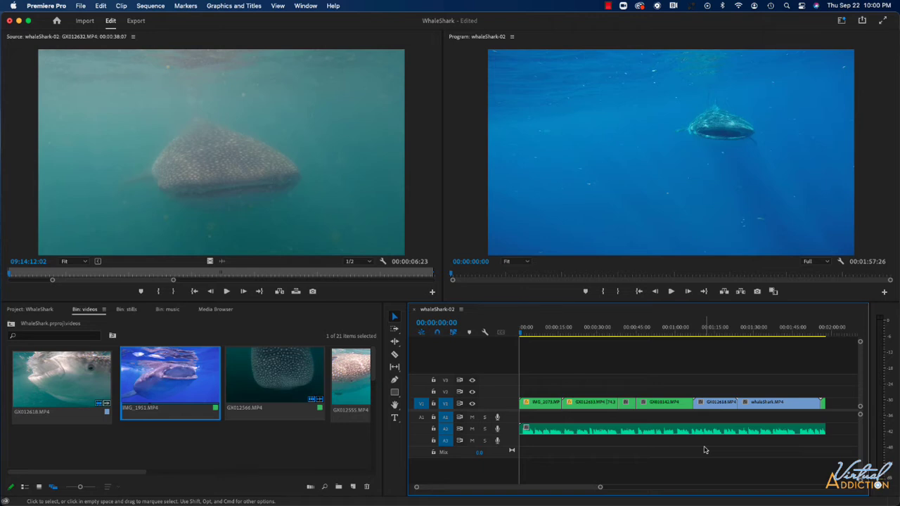
# Step: Play the whaleShark-02 sequence from its start, and scrub through the later clips to 00:01:40:16
pyautogui.press('space')
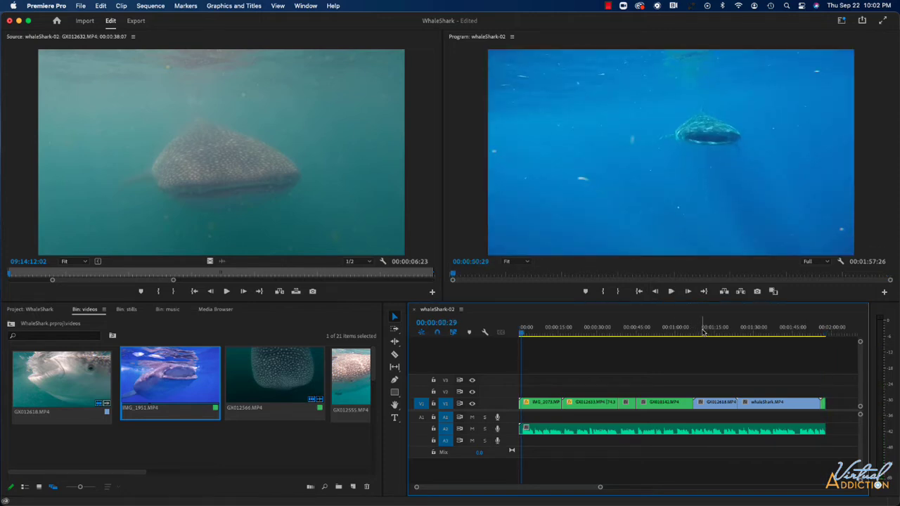
pyautogui.click(702, 332)
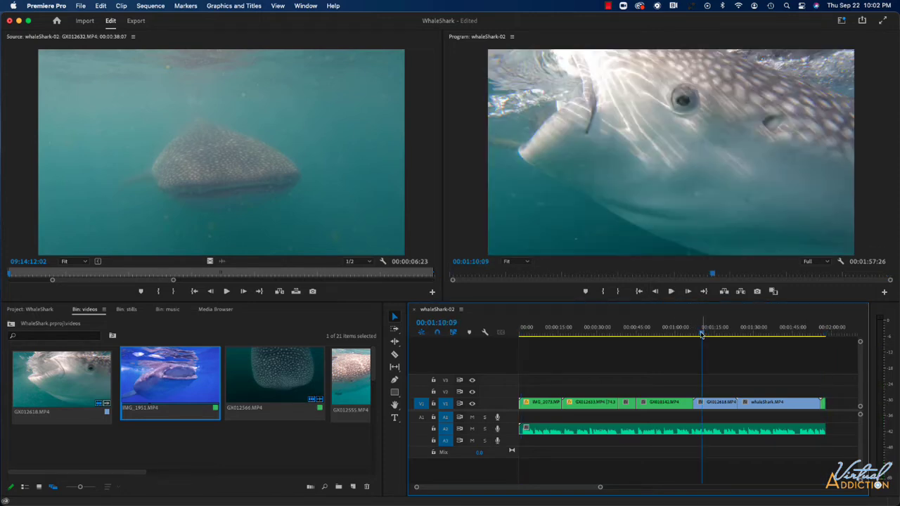
pyautogui.click(691, 333)
pyautogui.moveTo(696, 336); pyautogui.dragTo(785, 337)
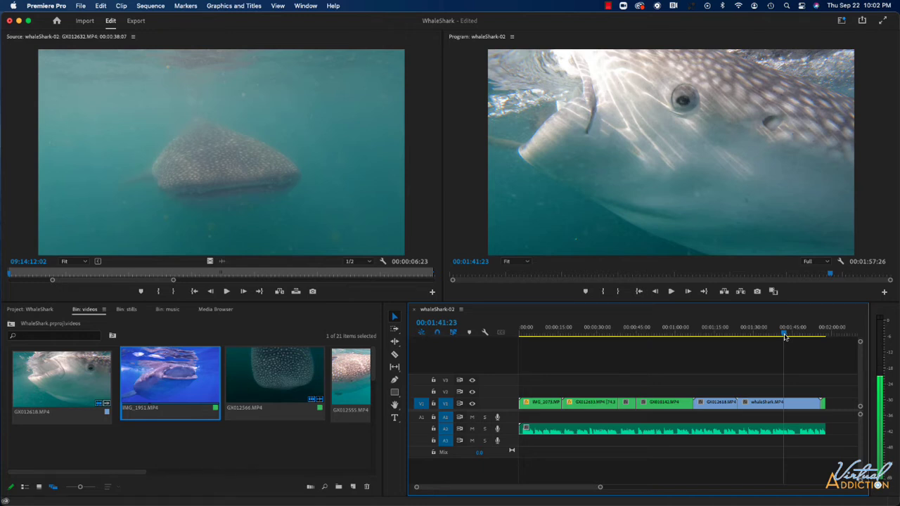
pyautogui.moveTo(785, 337); pyautogui.dragTo(780, 337)
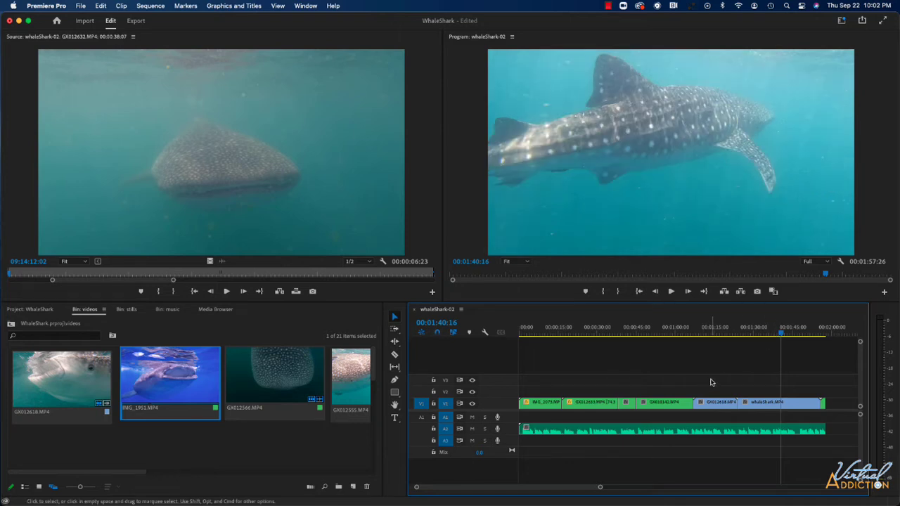
# Step: Play across the cut between GX010142.MP4 and GX012618.MP4, and place the playhead shortly before it at 00:01:05:28
pyautogui.press('=')
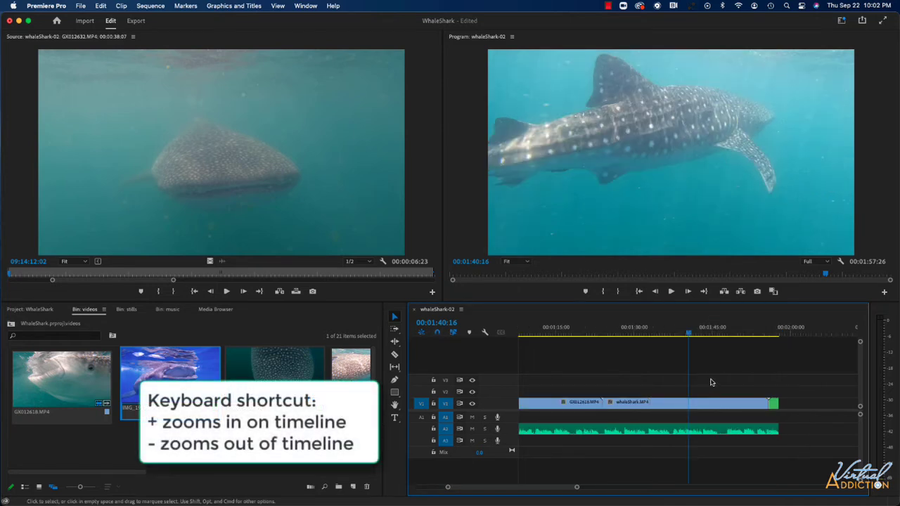
pyautogui.press('=')
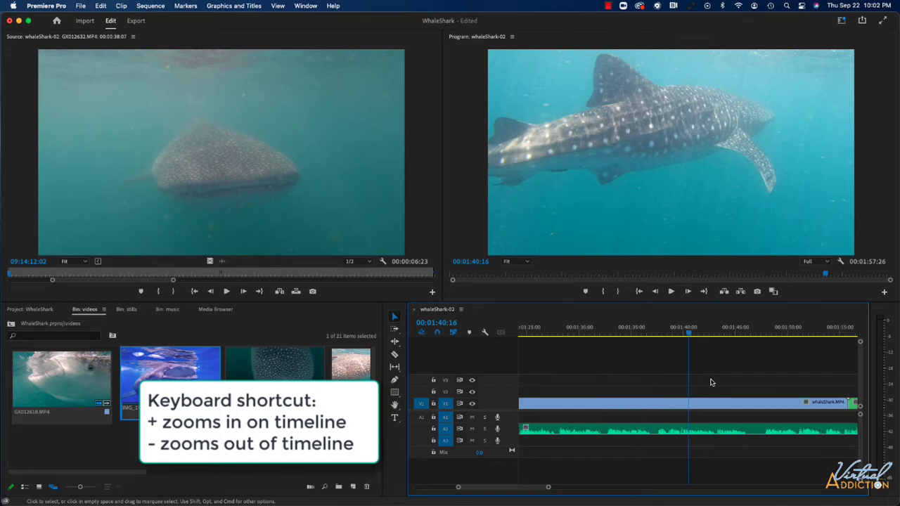
pyautogui.press('-')
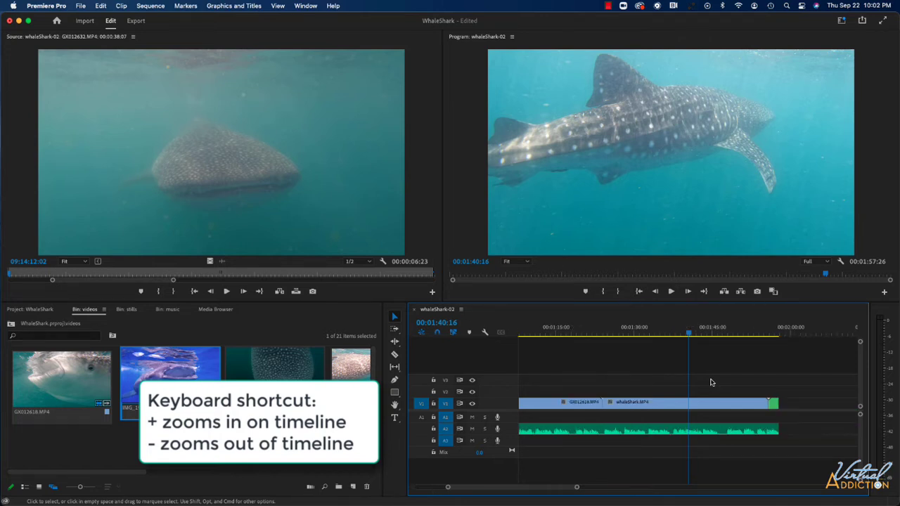
pyautogui.press('=')
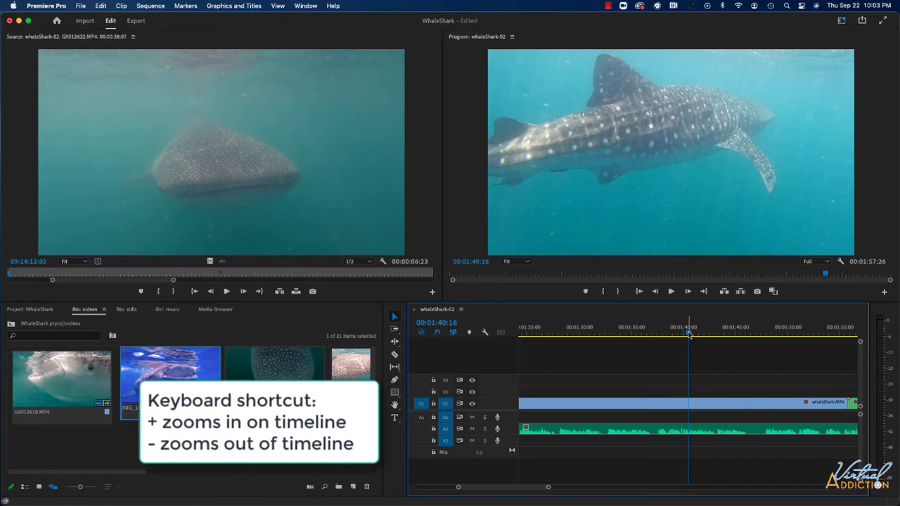
pyautogui.scroll(5, 689, 335)
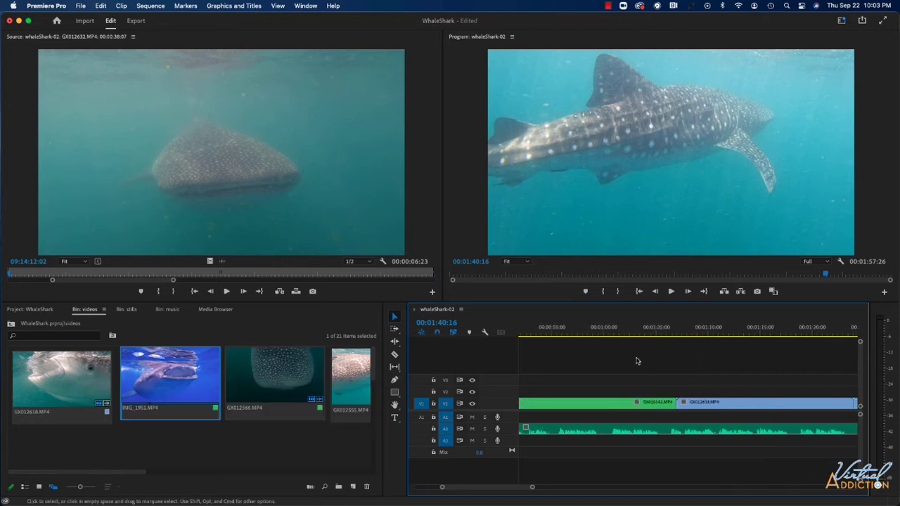
pyautogui.click(699, 336)
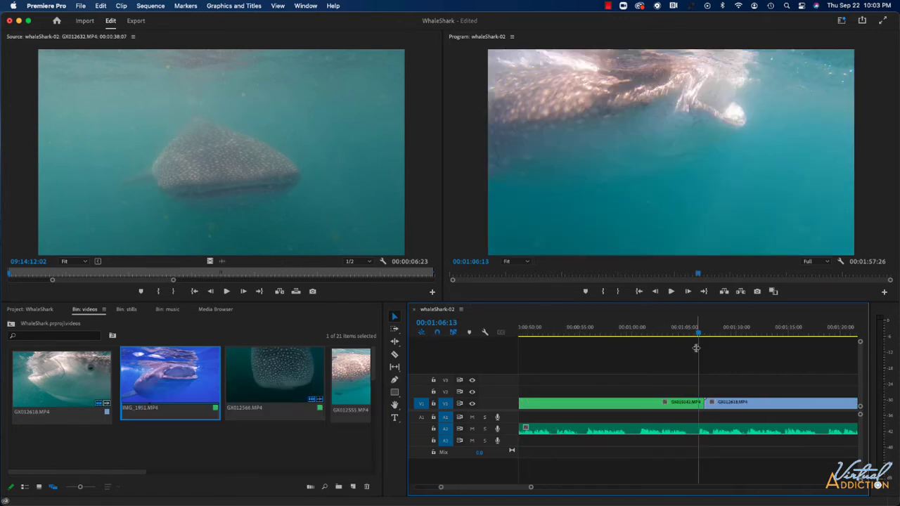
pyautogui.press('space')
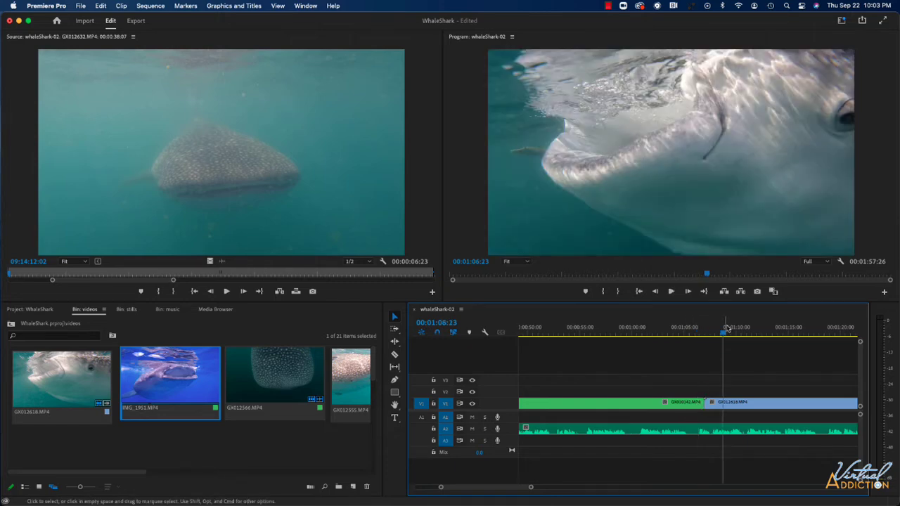
pyautogui.moveTo(728, 328); pyautogui.dragTo(694, 342)
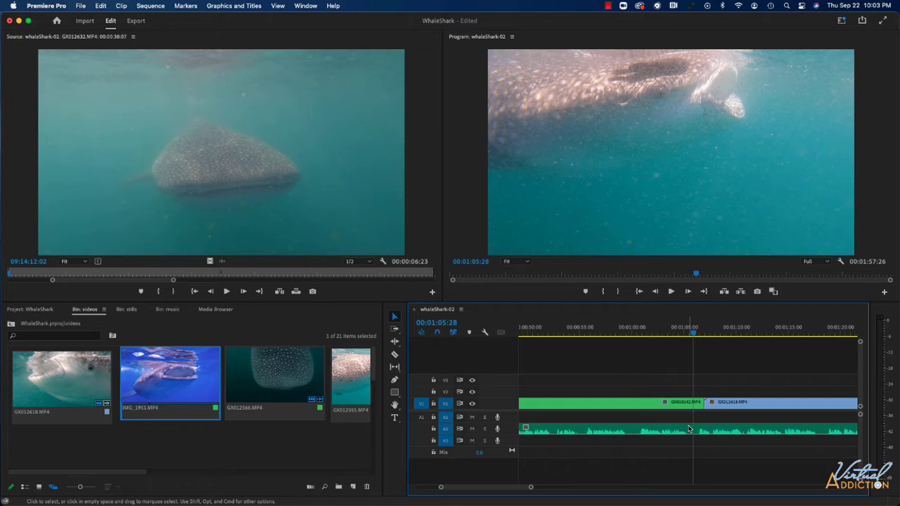
# Step: Try to trim the end of the GX010142.MP4 clip back to the playhead with the Selection tool
pyautogui.press('-')
pyautogui.press('-')
pyautogui.press('-')
pyautogui.press('=')
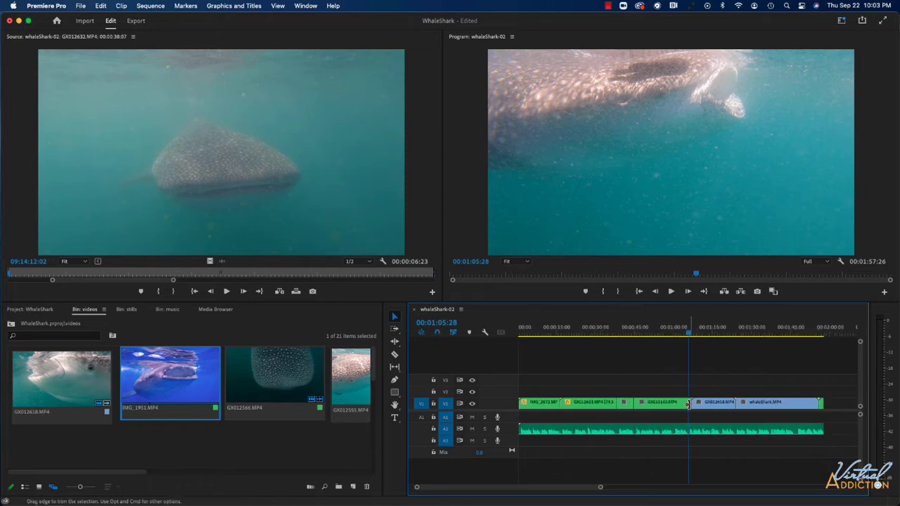
pyautogui.moveTo(689, 404); pyautogui.dragTo(684, 404)
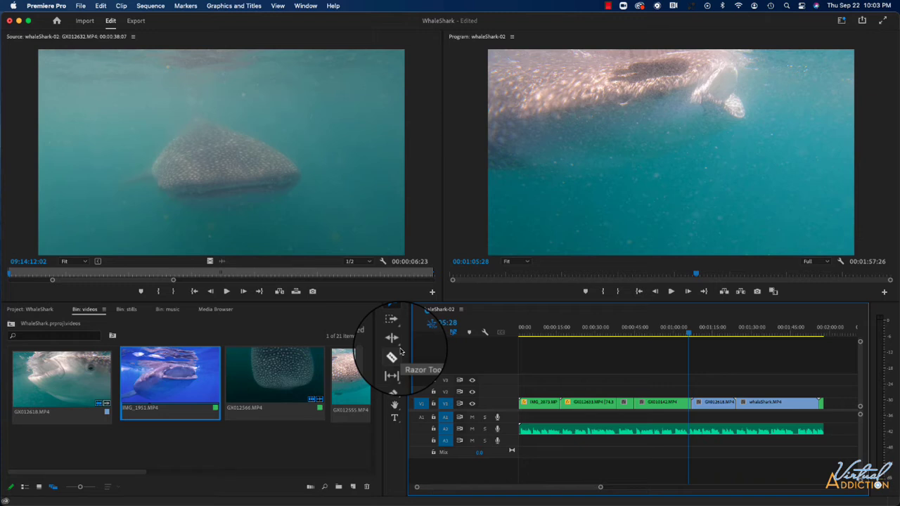
# Step: Ripple-trim the end of the GX010142.MP4 clip back to the playhead at 00:01:05:28 with the Ripple Edit tool
pyautogui.click(398, 349)
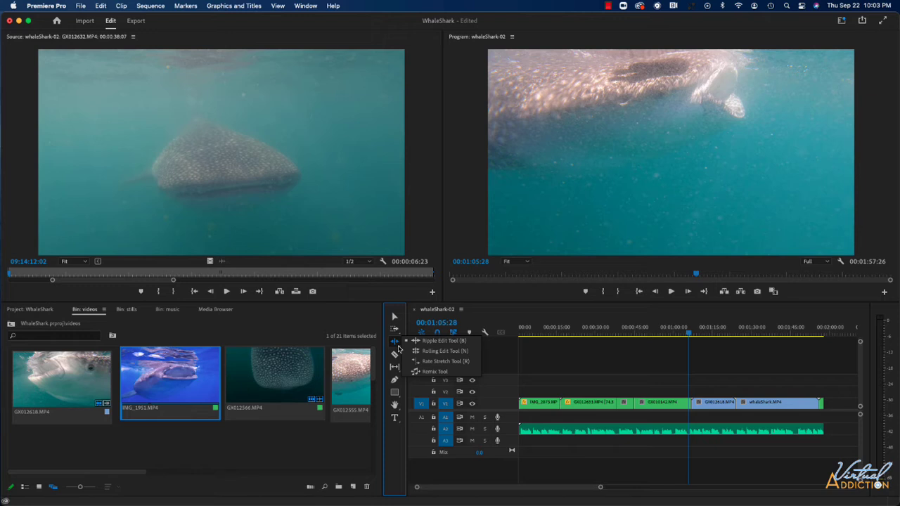
pyautogui.click(440, 343)
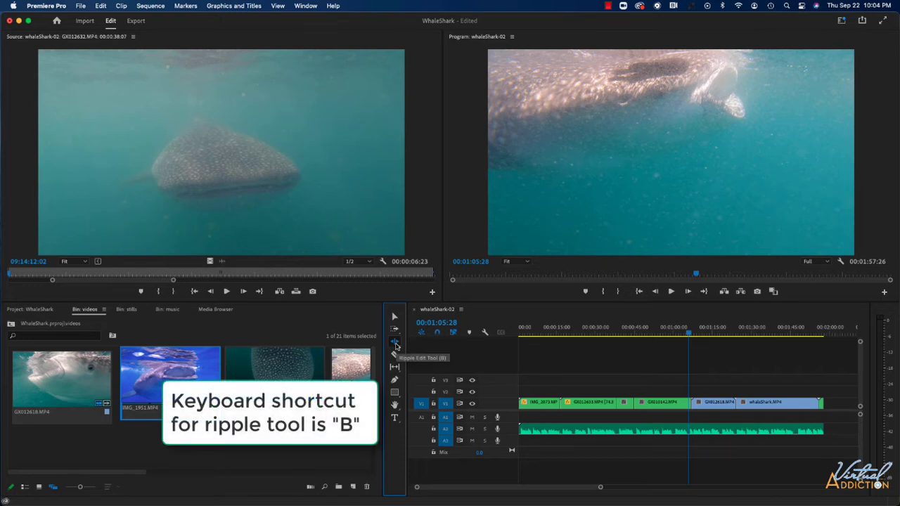
pyautogui.press('=')
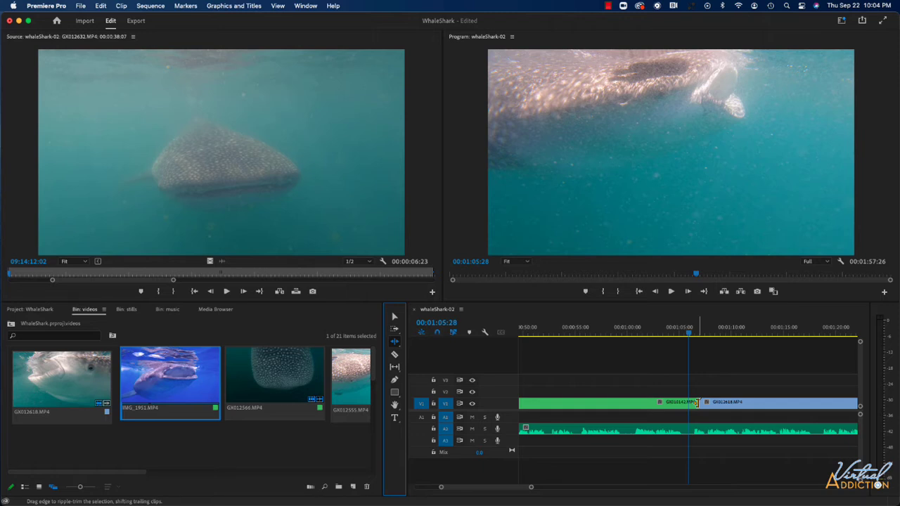
pyautogui.moveTo(695, 401); pyautogui.dragTo(688, 403)
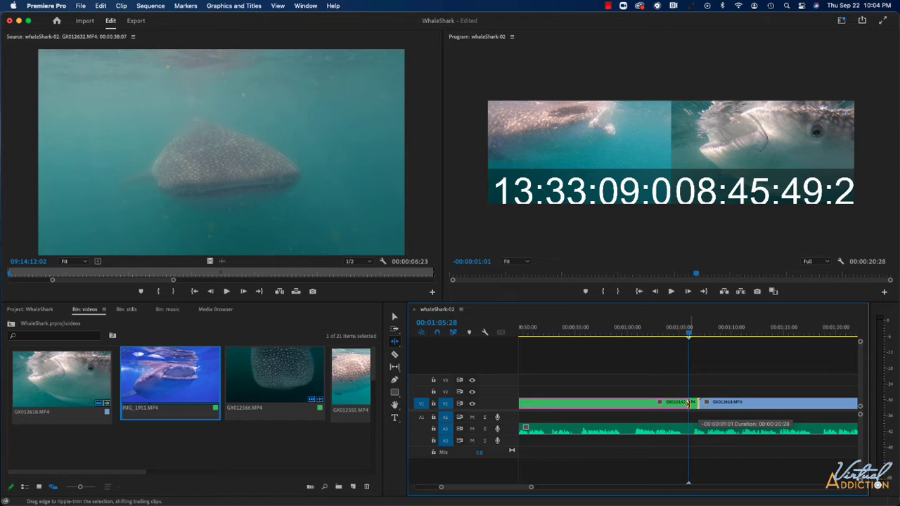
pyautogui.moveTo(688, 403); pyautogui.dragTo(689, 403)
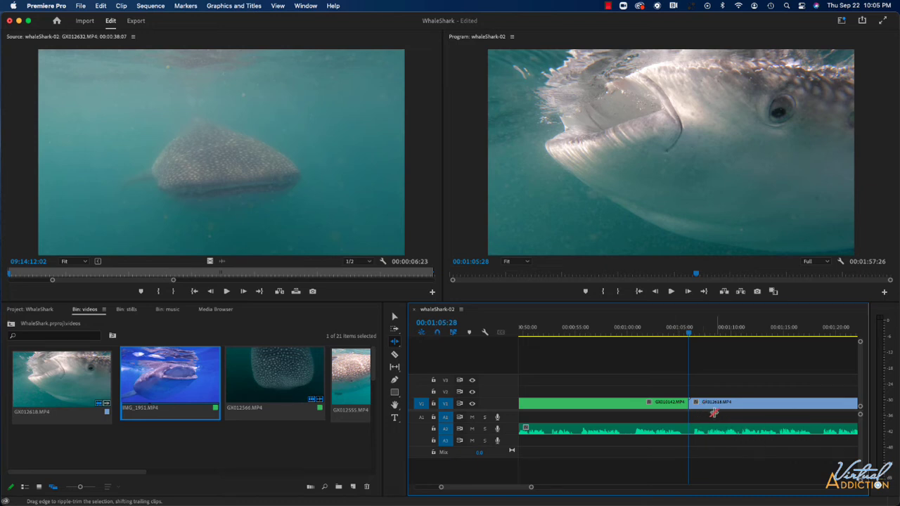
# Step: Compare where the video and audio tracks end in the sequence, and undo the ripple trim of GX010142.MP4
pyautogui.hscroll(10, 764, 435)
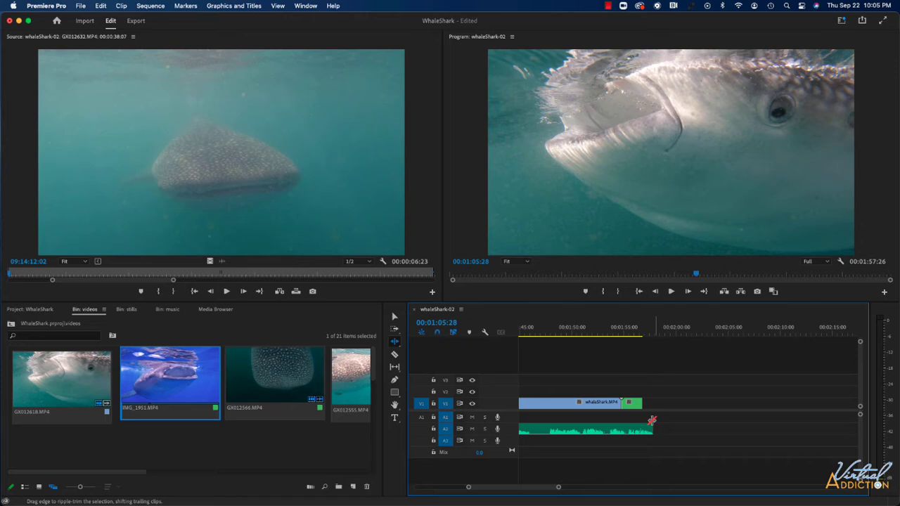
pyautogui.scroll(10, 660, 421)
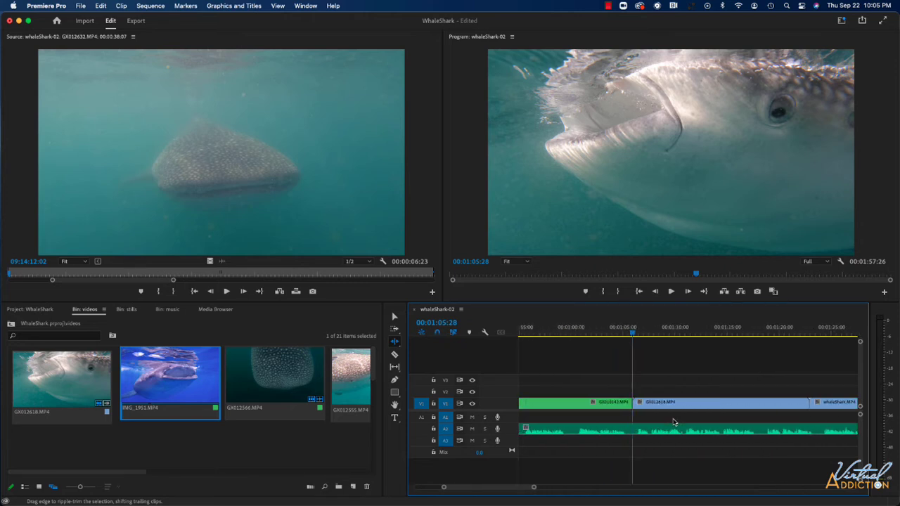
pyautogui.scroll(1, 672, 422)
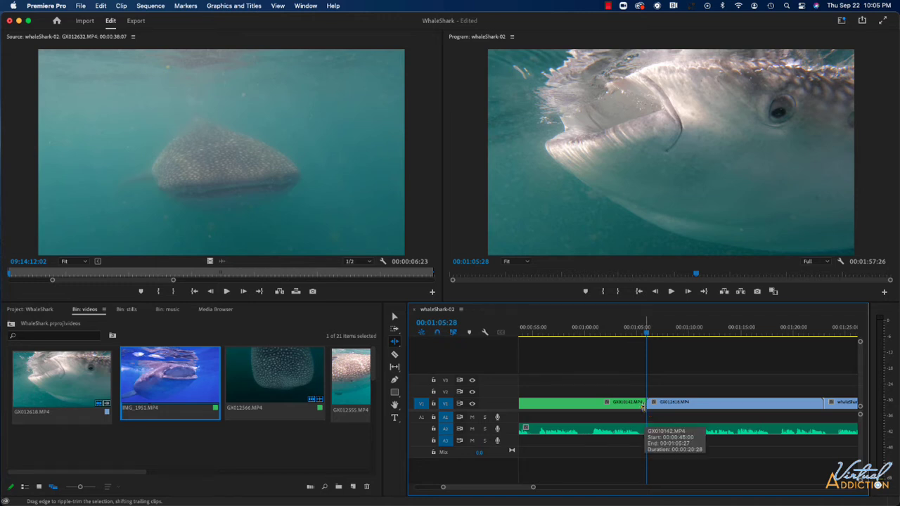
pyautogui.press('-')
pyautogui.press('-')
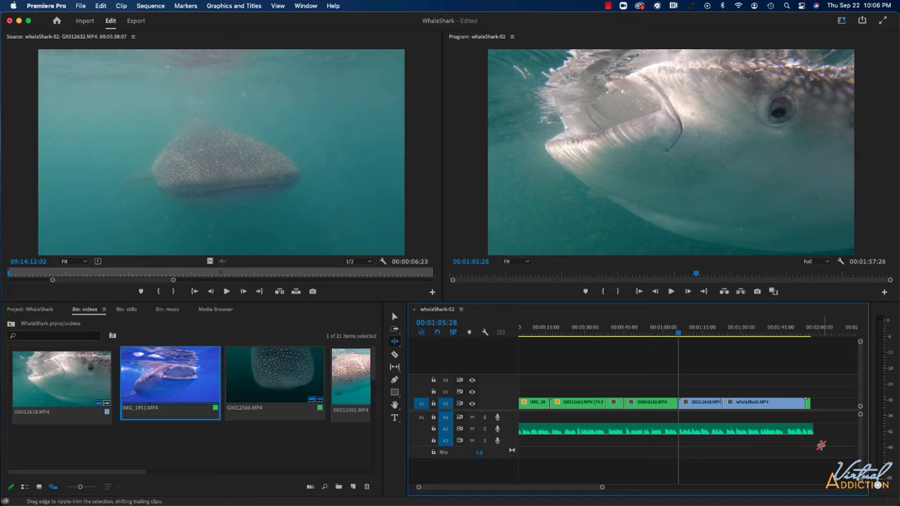
pyautogui.press('super+z')
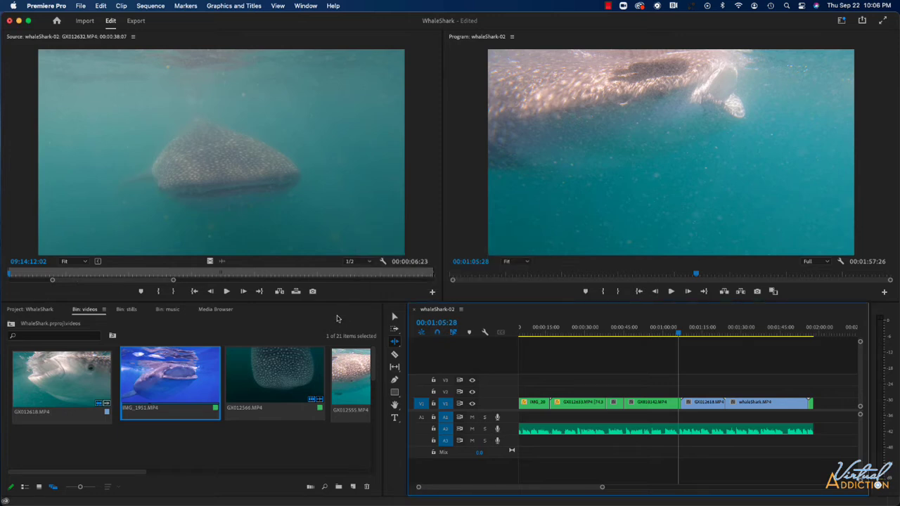
# Step: Try to roll the cut between GX010142.MP4 and GX012618.MP4 earlier with the Rolling Edit tool
pyautogui.click(395, 345)
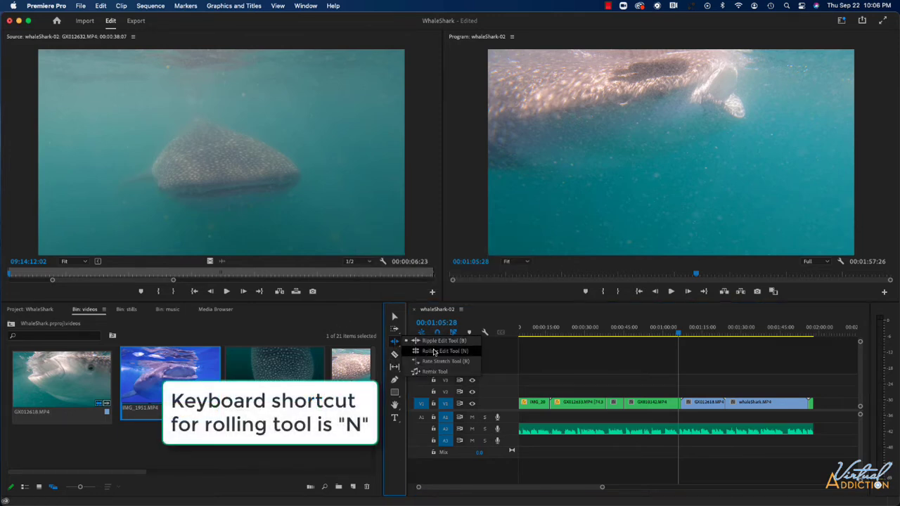
pyautogui.click(433, 350)
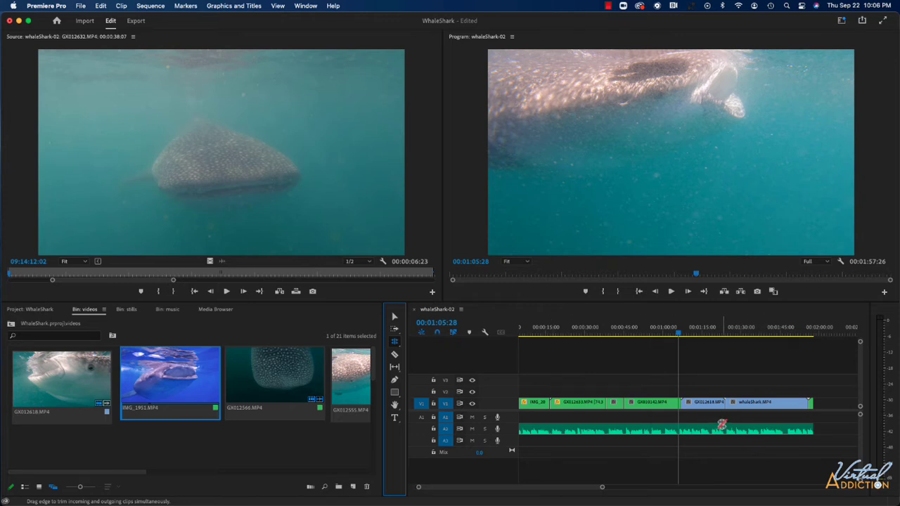
pyautogui.press('=')
pyautogui.press('=')
pyautogui.press('=')
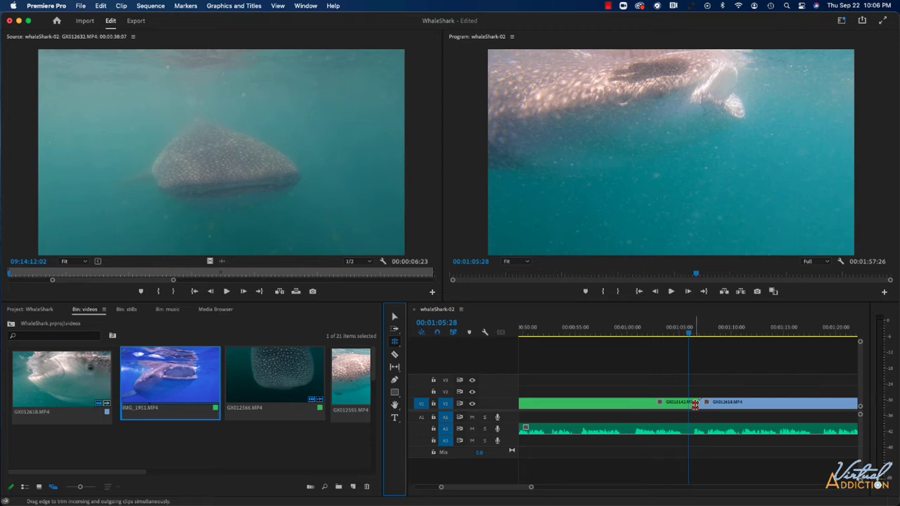
pyautogui.click(695, 405)
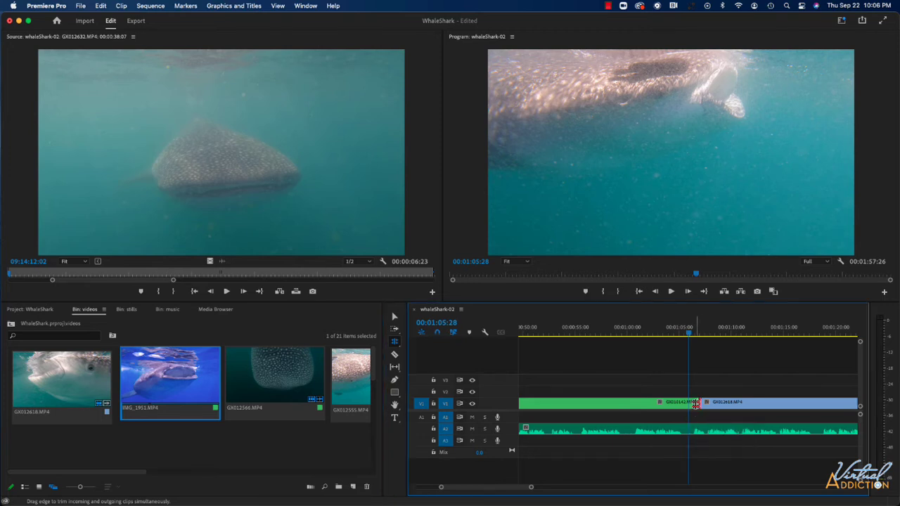
pyautogui.moveTo(695, 404); pyautogui.dragTo(664, 404)
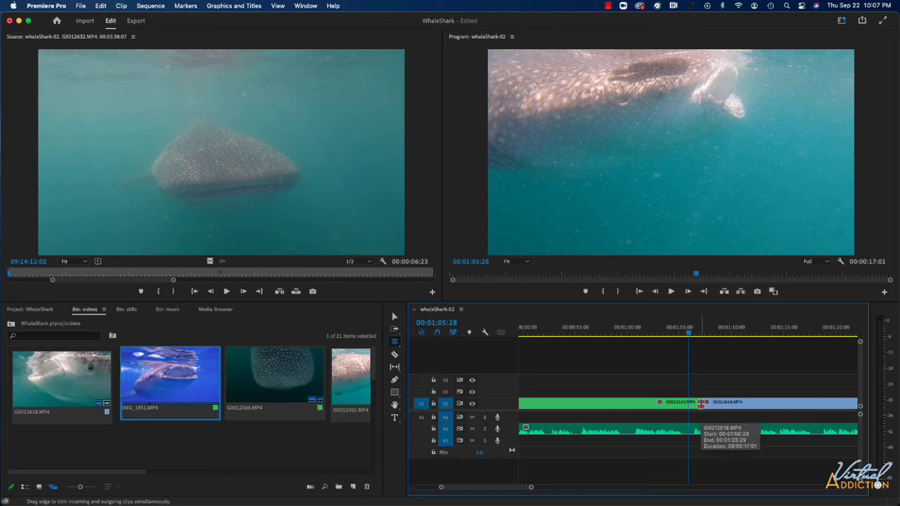
# Step: Roll the GX010142.MP4 and GX012618.MP4 cut later to about 00:01:12:10, undo it, and try rolling it slightly earlier
pyautogui.moveTo(700, 405); pyautogui.dragTo(756, 405)
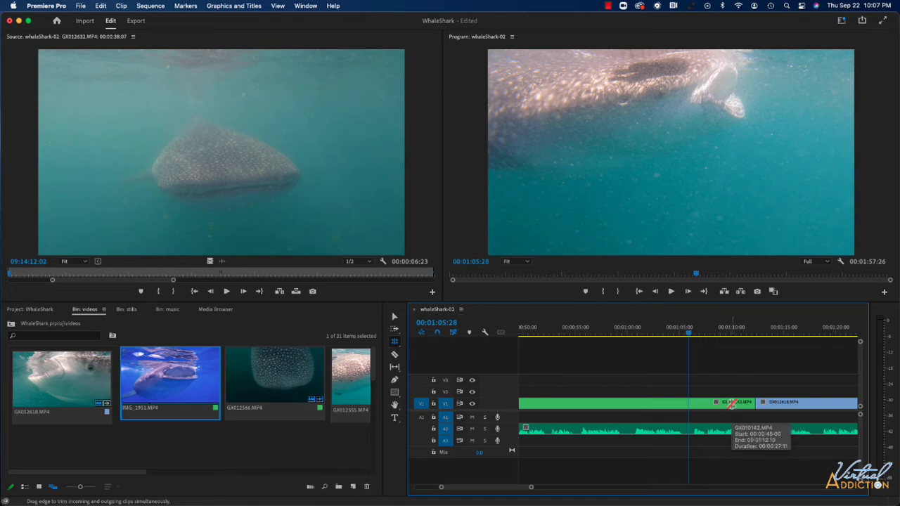
pyautogui.press('super+z')
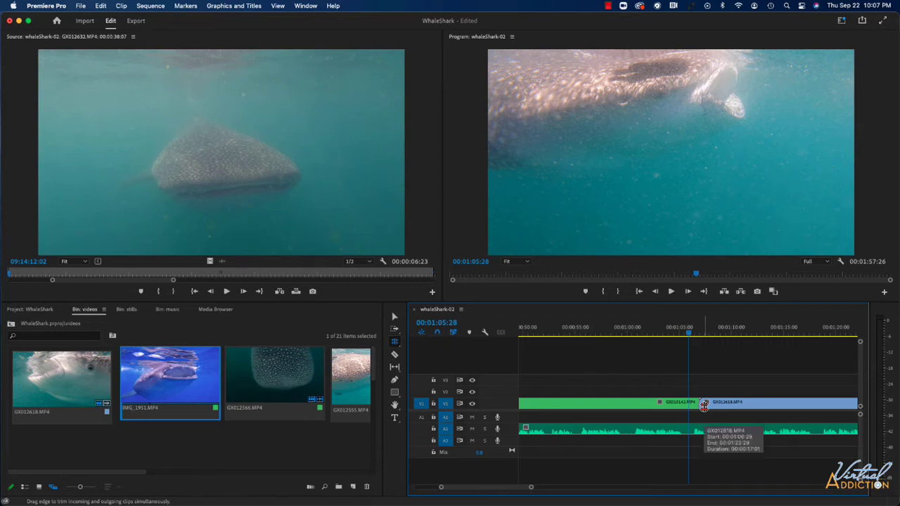
pyautogui.moveTo(703, 406); pyautogui.dragTo(684, 406)
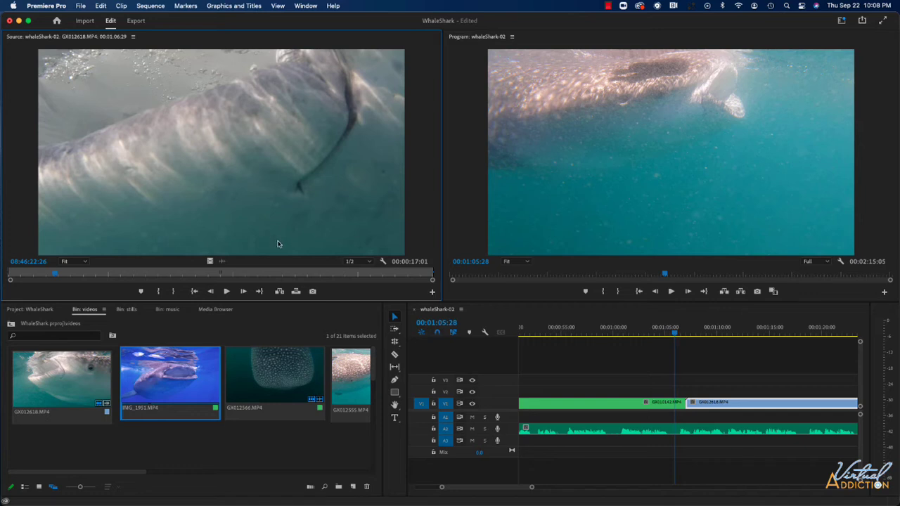
# Step: Open the GX010142.MP4 clip in the Source monitor, and roll its end cut later to a clip duration of about 00:00:28:17
pyautogui.doubleClick(624, 406)
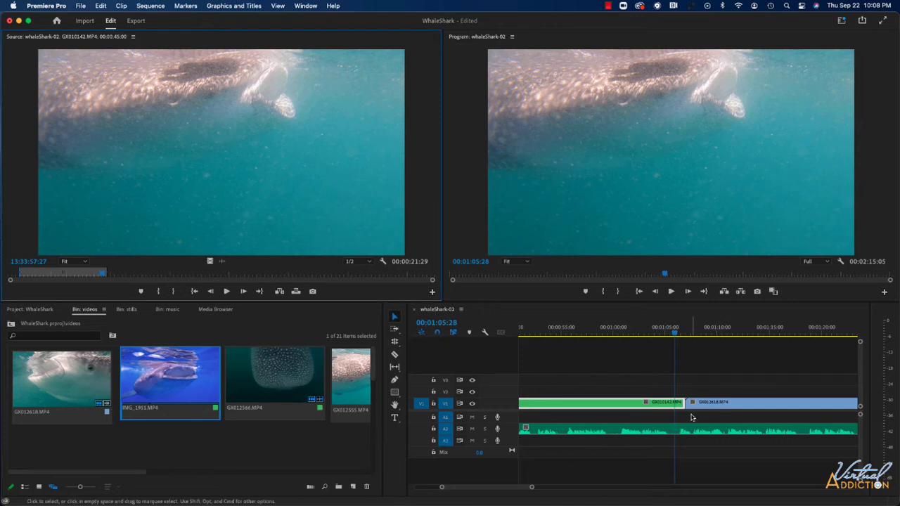
pyautogui.press('n')
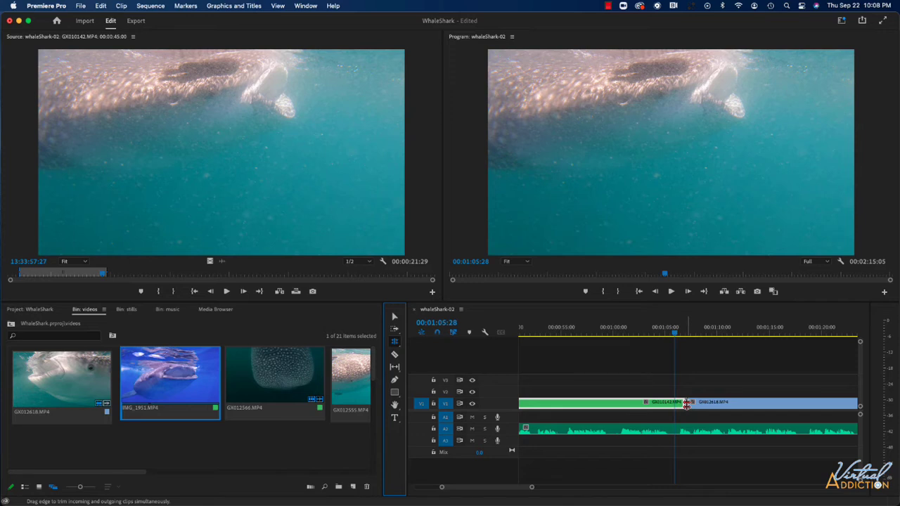
pyautogui.moveTo(686, 405); pyautogui.dragTo(754, 404)
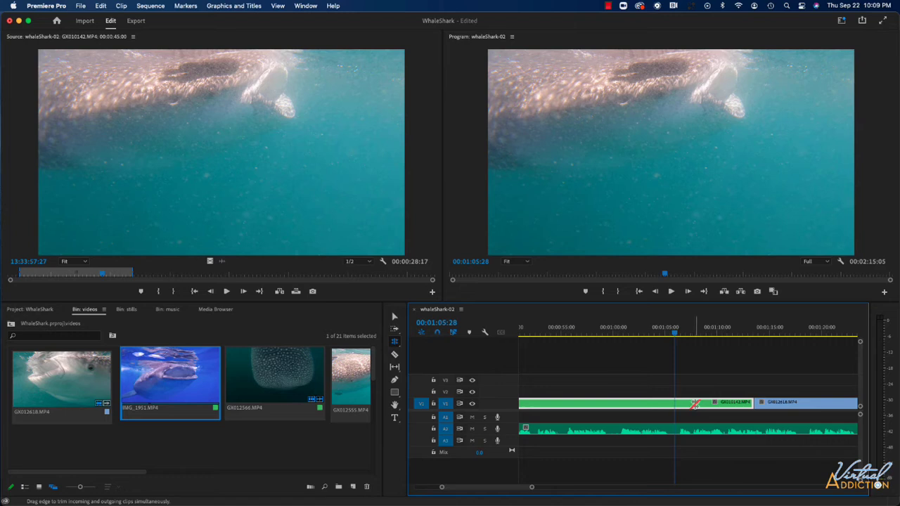
# Step: Undo the last roll, and ripple trim the end of GX010142.MP4 to the playhead at 00:01:05:28
pyautogui.press('super+z')
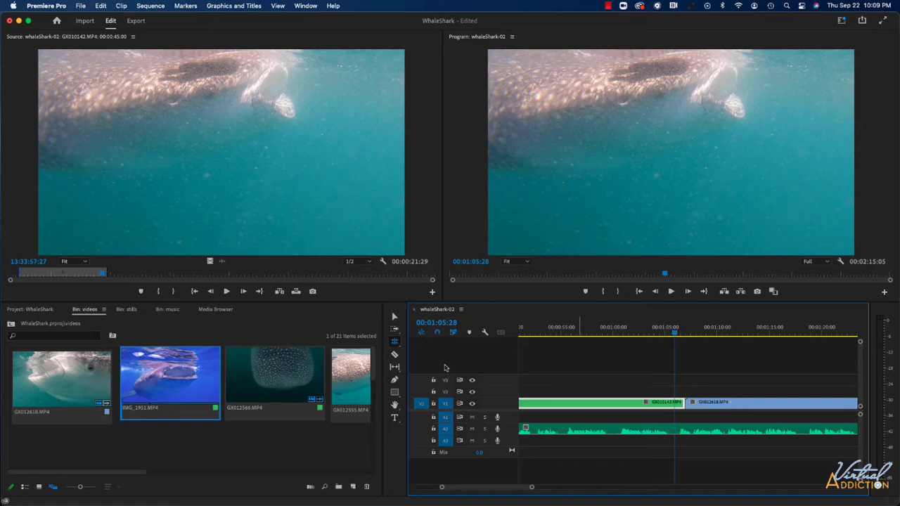
pyautogui.click(395, 342)
pyautogui.click(426, 341)
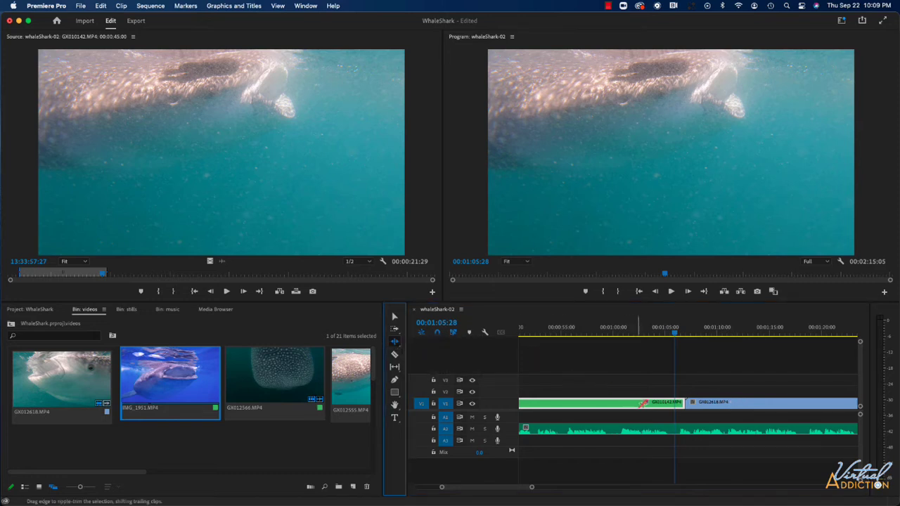
pyautogui.moveTo(680, 405); pyautogui.dragTo(654, 405)
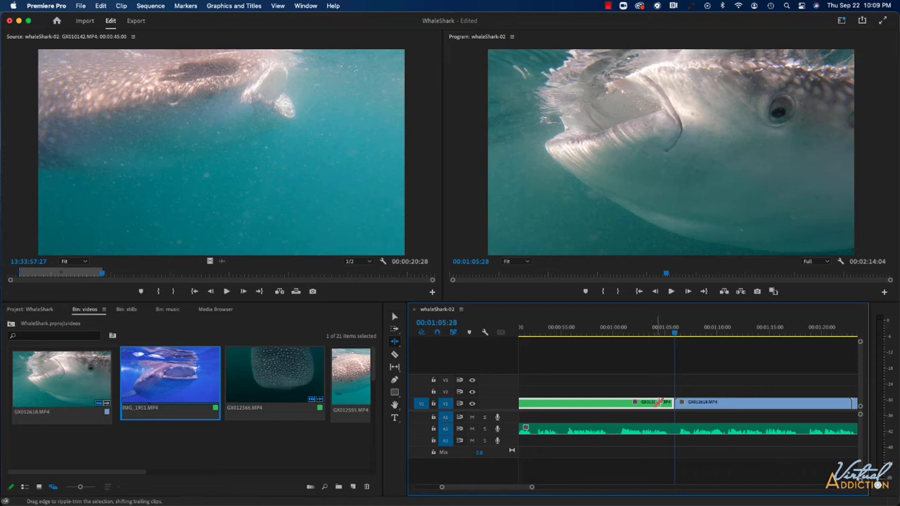
pyautogui.moveTo(664, 402); pyautogui.dragTo(693, 403)
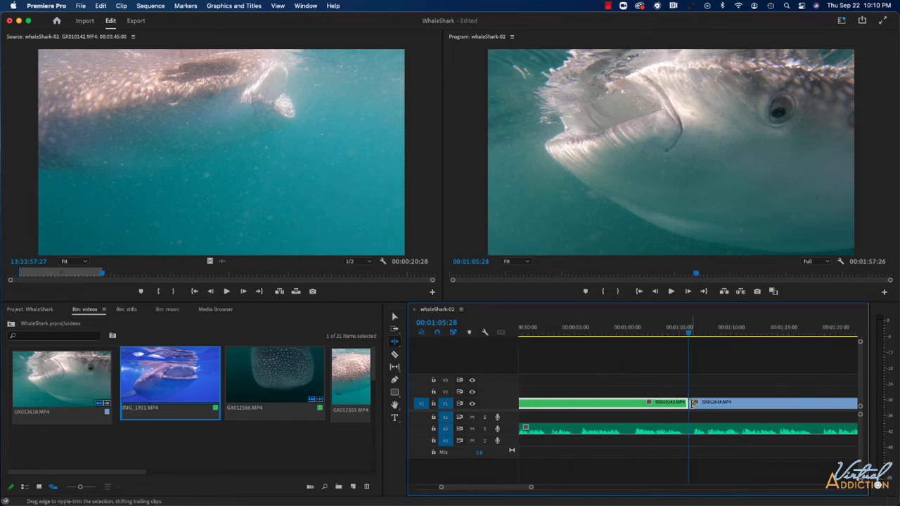
# Step: Compare where the video and audio tracks end in the sequence, and view the whole timeline
pyautogui.hscroll(10, 708, 406)
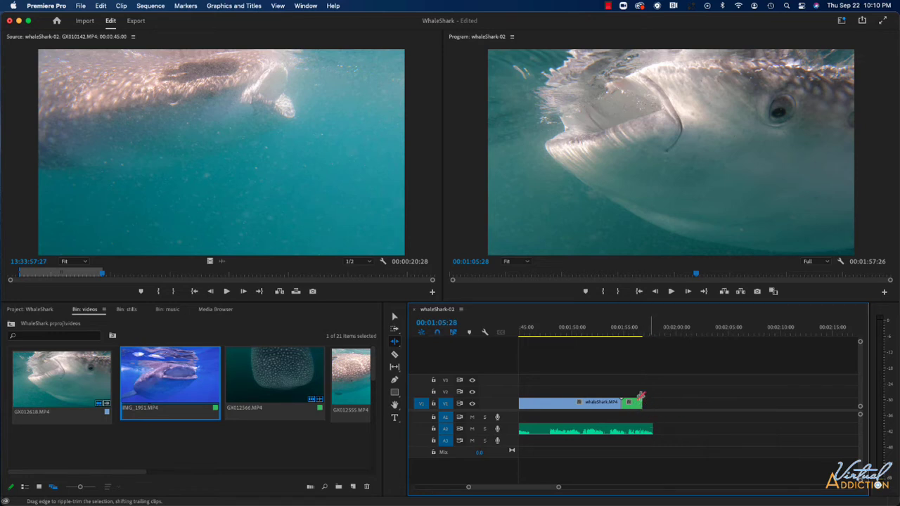
pyautogui.hscroll(-2, 660, 400)
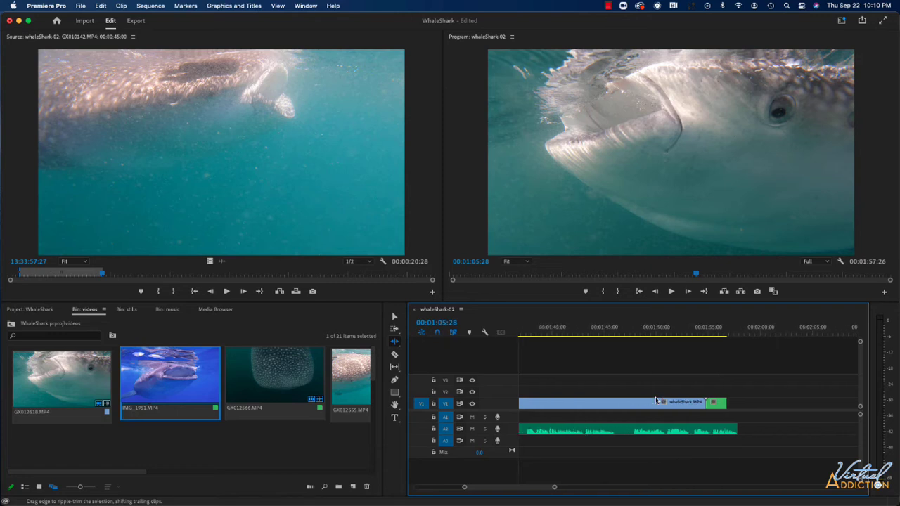
pyautogui.hscroll(-8, 753, 401)
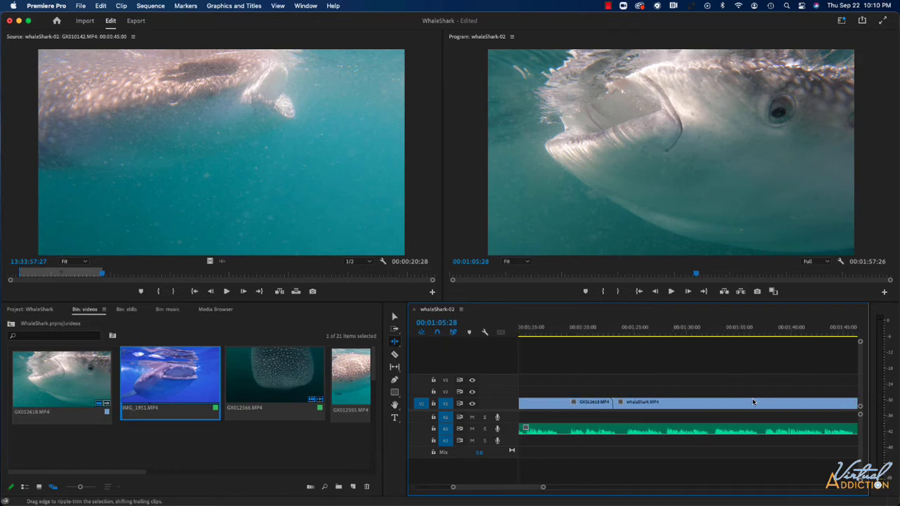
pyautogui.hscroll(-1, 752, 402)
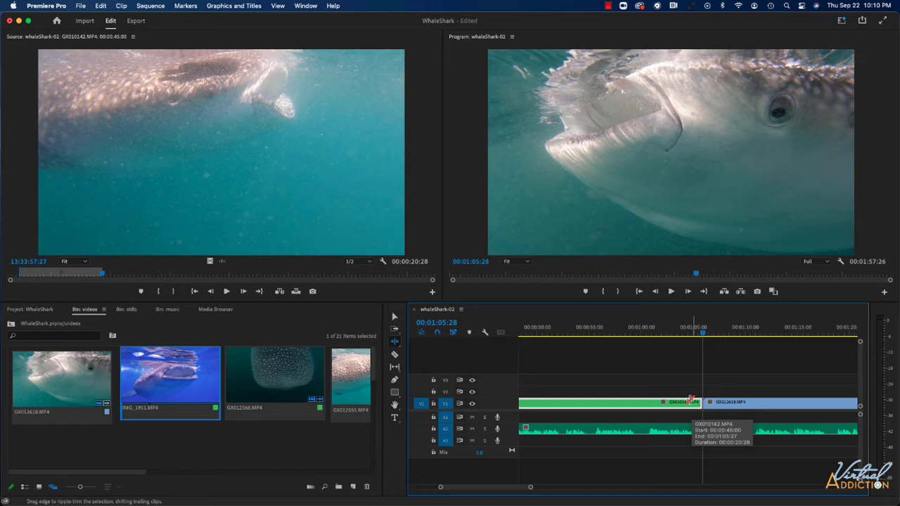
pyautogui.press('-')
pyautogui.press('-')
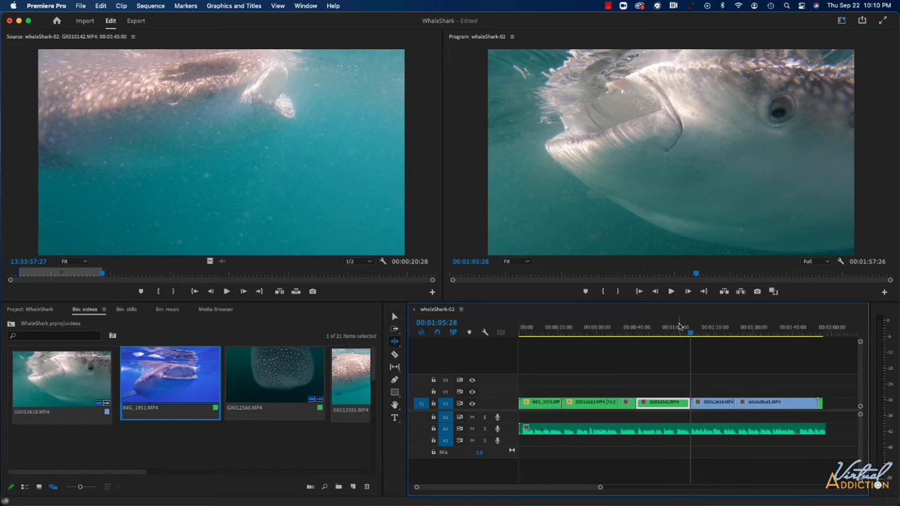
# Step: Play the GX012618.MP4 clip, check the start of whaleShark.MP4, and place the playhead at 00:01:18:01
pyautogui.press('space')
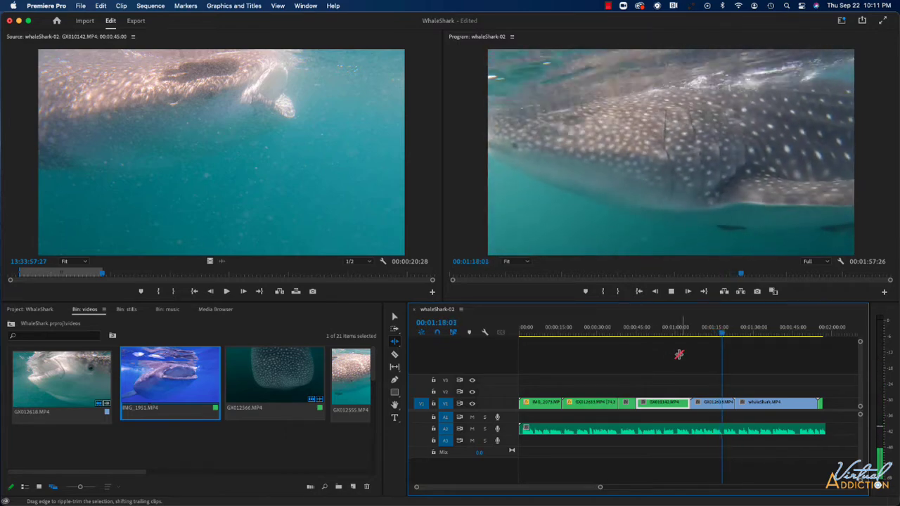
pyautogui.press('space')
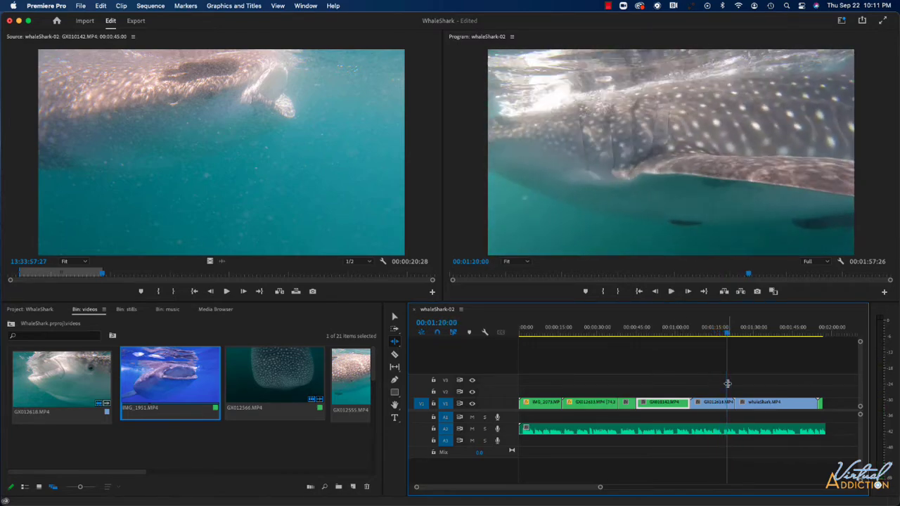
pyautogui.moveTo(727, 335); pyautogui.dragTo(723, 335)
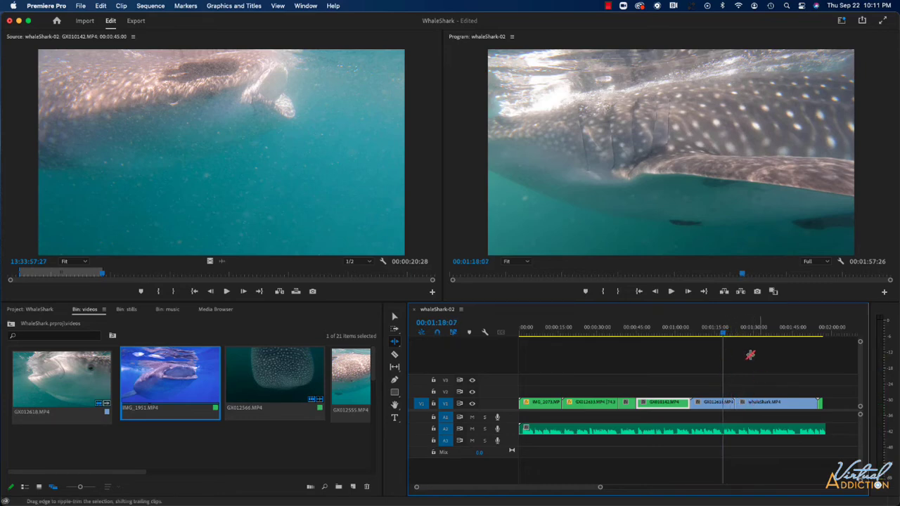
pyautogui.click(745, 335)
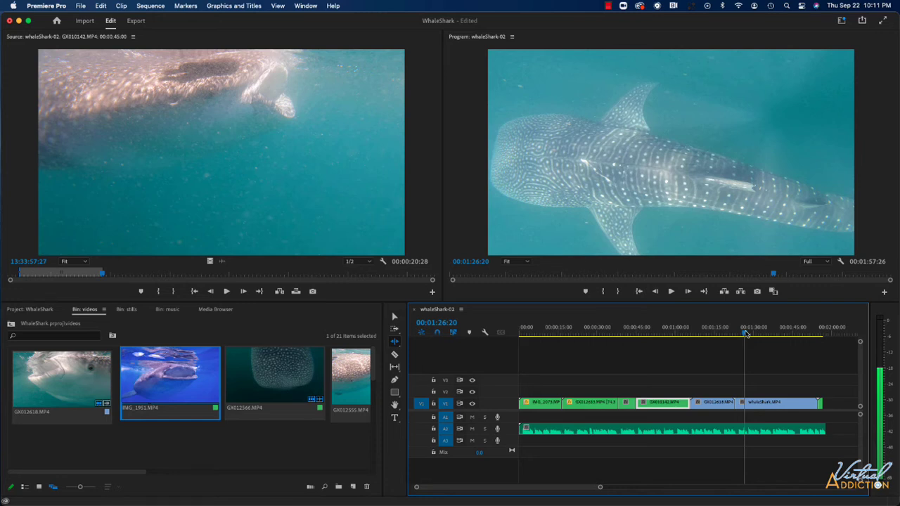
pyautogui.moveTo(747, 334); pyautogui.dragTo(723, 338)
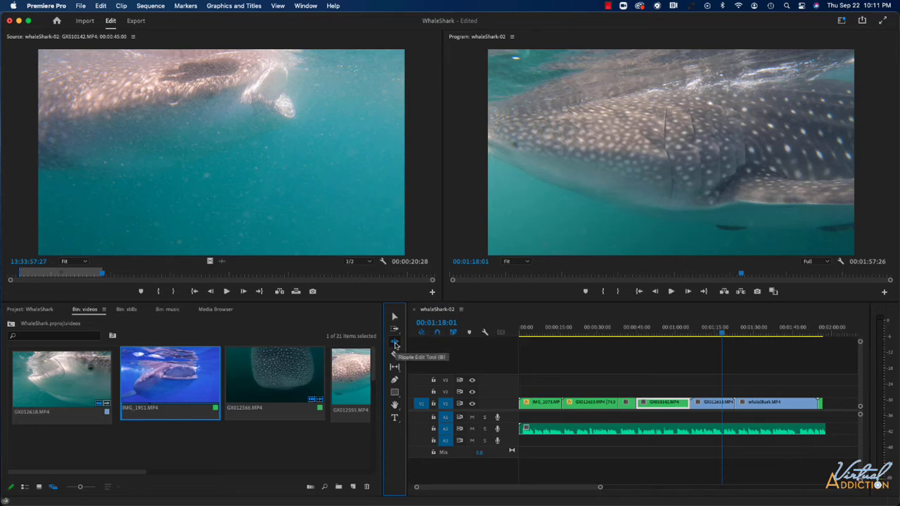
# Step: Roll the cut between GX012618.MP4 and whaleShark.MP4 earlier to the playhead at 00:01:18:01 with the Rolling Edit tool
pyautogui.click(395, 343)
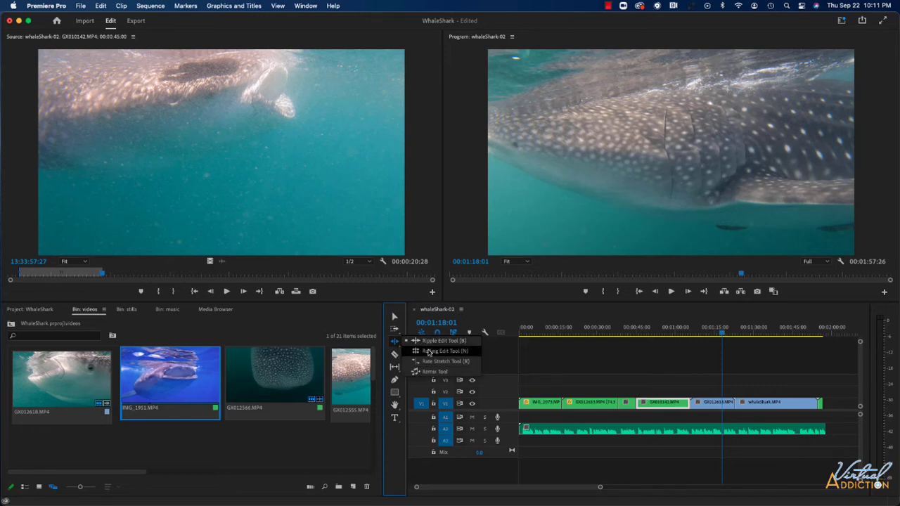
pyautogui.click(428, 351)
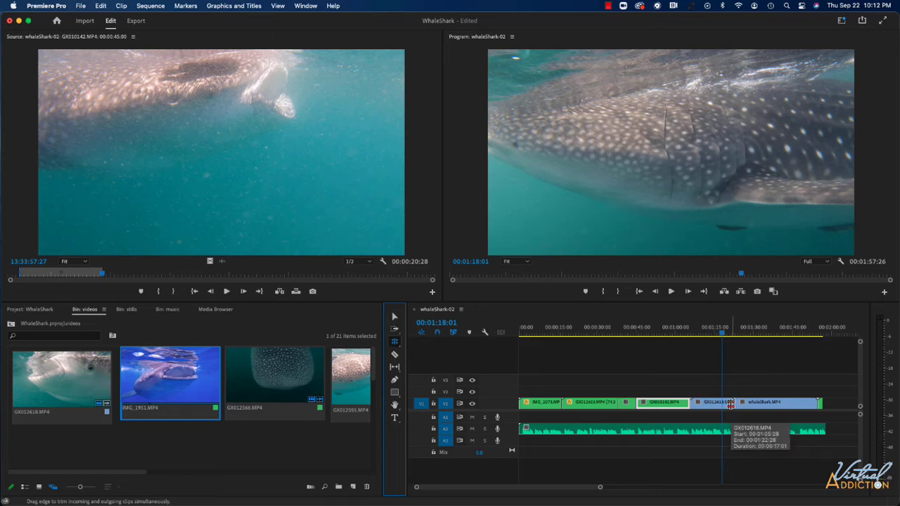
pyautogui.scroll(5, 731, 405)
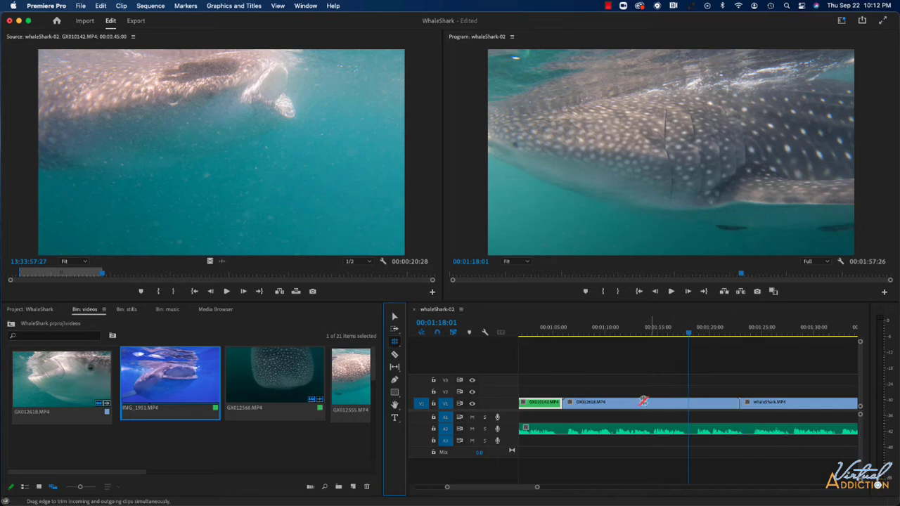
pyautogui.moveTo(737, 403); pyautogui.dragTo(688, 402)
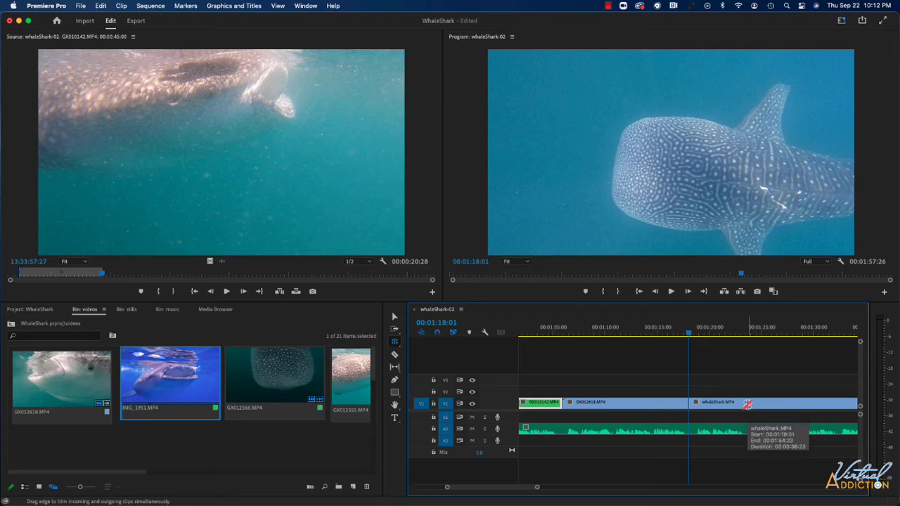
# Step: Play back the sequence from late in GX010142.MP4 across the rolled cut, and stop at 00:01:46:11
pyautogui.press('-')
pyautogui.press('-')
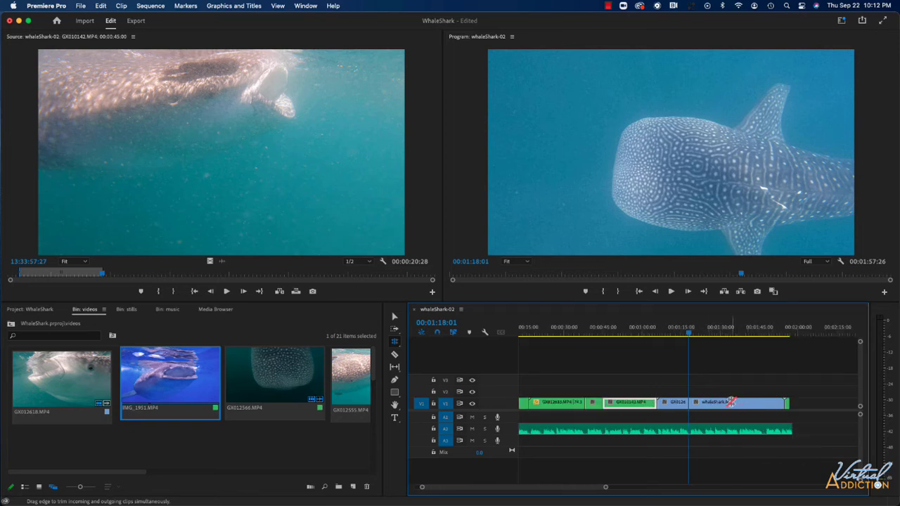
pyautogui.moveTo(687, 330); pyautogui.dragTo(647, 340)
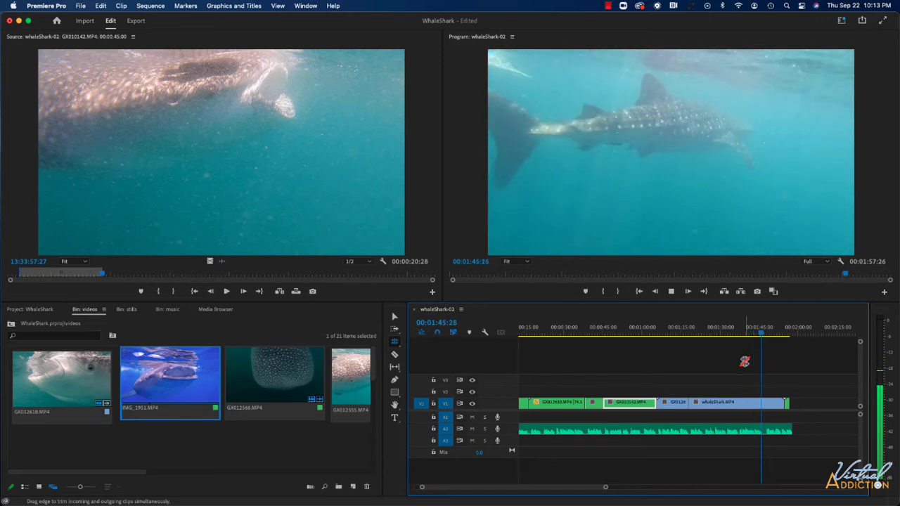
pyautogui.press('space')
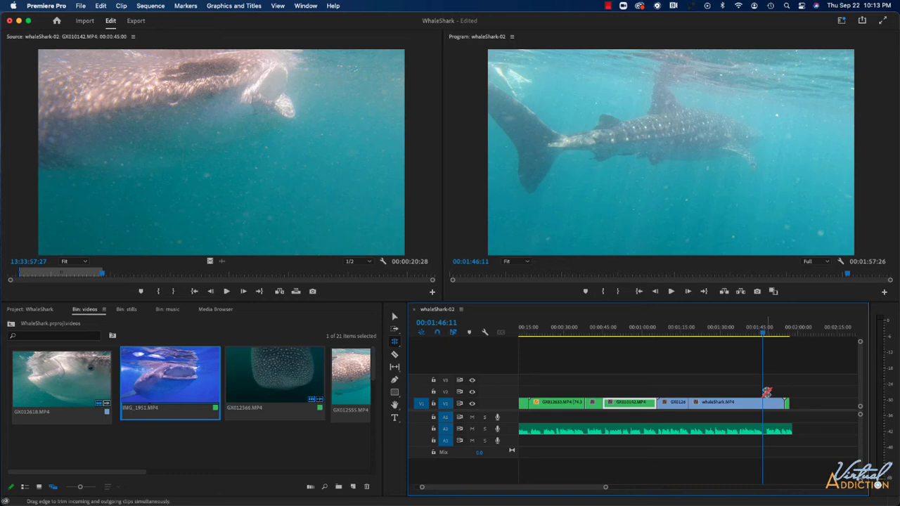
# Step: Ripple trim the end of whaleShark.MP4 to 00:01:46:11, and extend the final IMG_1951.MP4 clip to the end of the audio
pyautogui.click(394, 341)
pyautogui.click(426, 349)
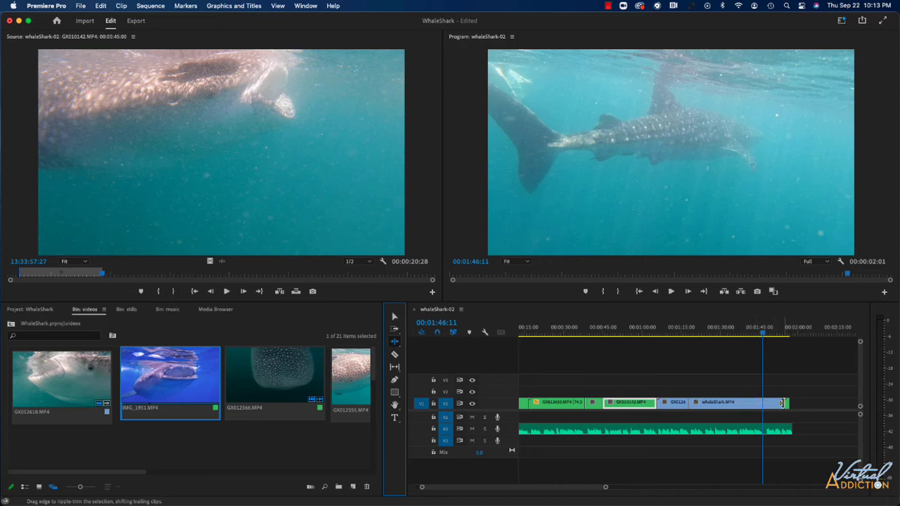
pyautogui.moveTo(780, 403); pyautogui.dragTo(761, 403)
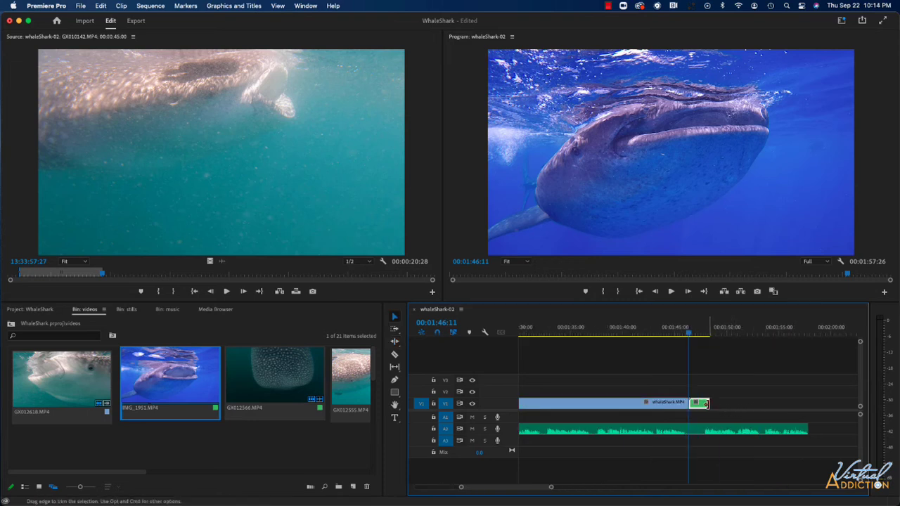
pyautogui.moveTo(706, 404); pyautogui.dragTo(807, 403)
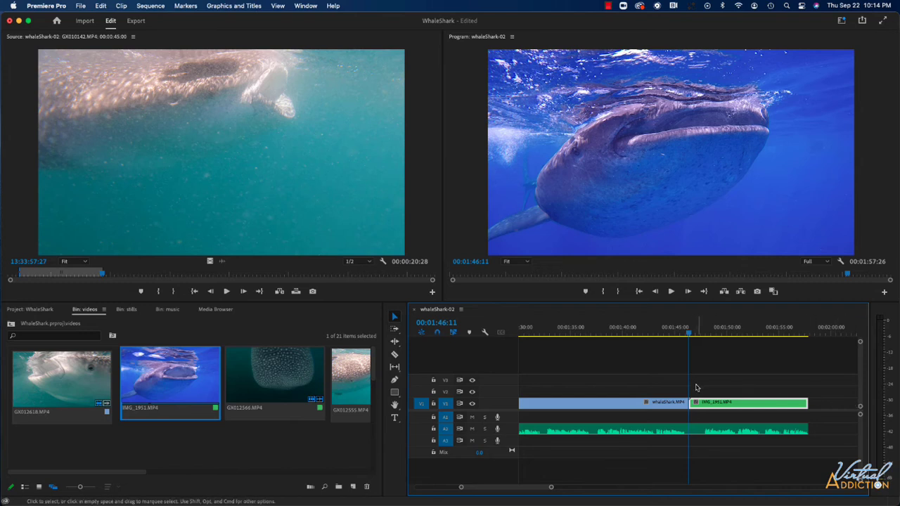
# Step: Play back the ending of the sequence from 00:01:36:27 to 00:01:53:17, and view the whole timeline
pyautogui.moveTo(688, 333); pyautogui.dragTo(591, 335)
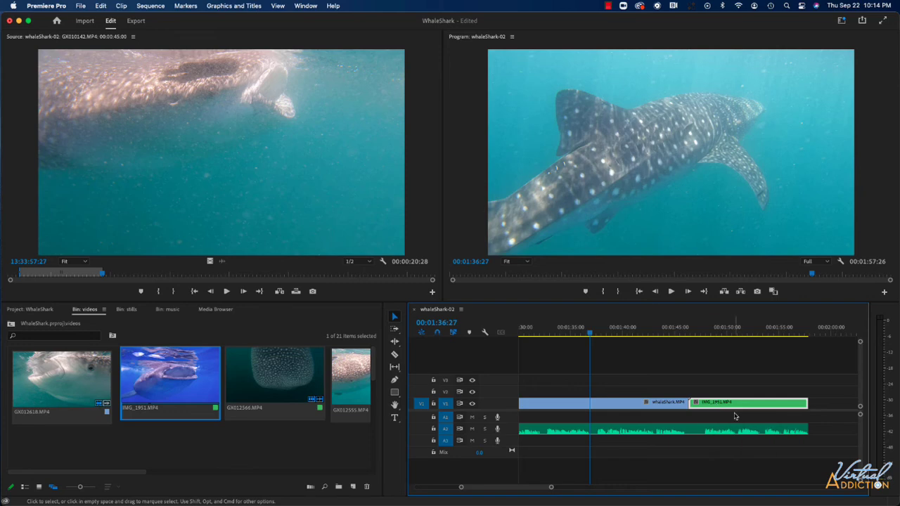
pyautogui.press('space')
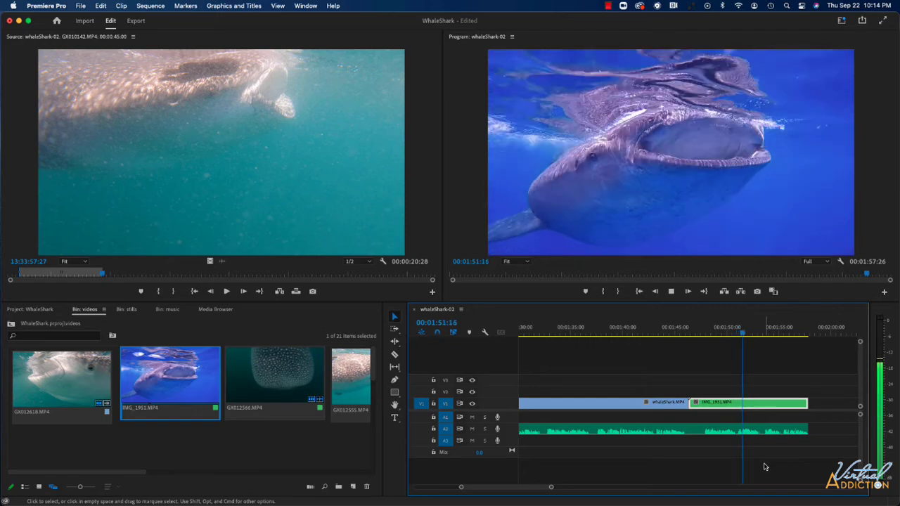
pyautogui.press('space')
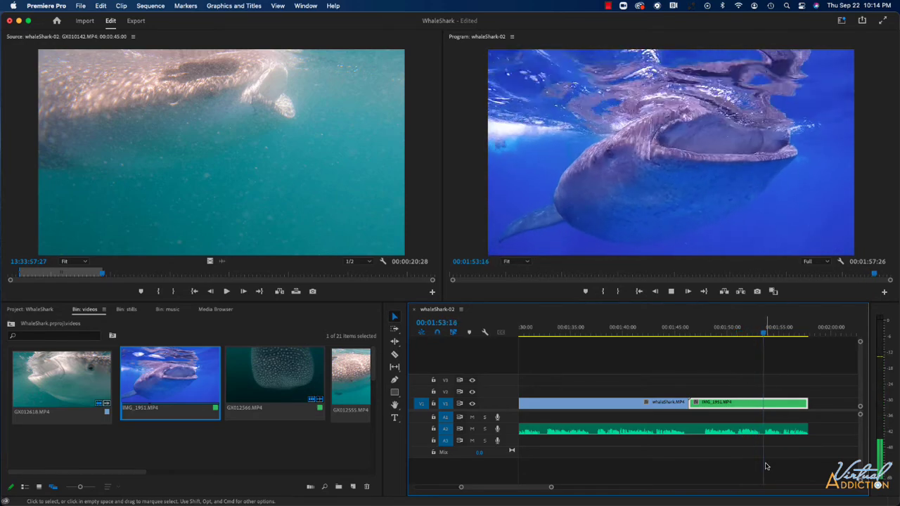
pyautogui.press('-')
pyautogui.press('-')
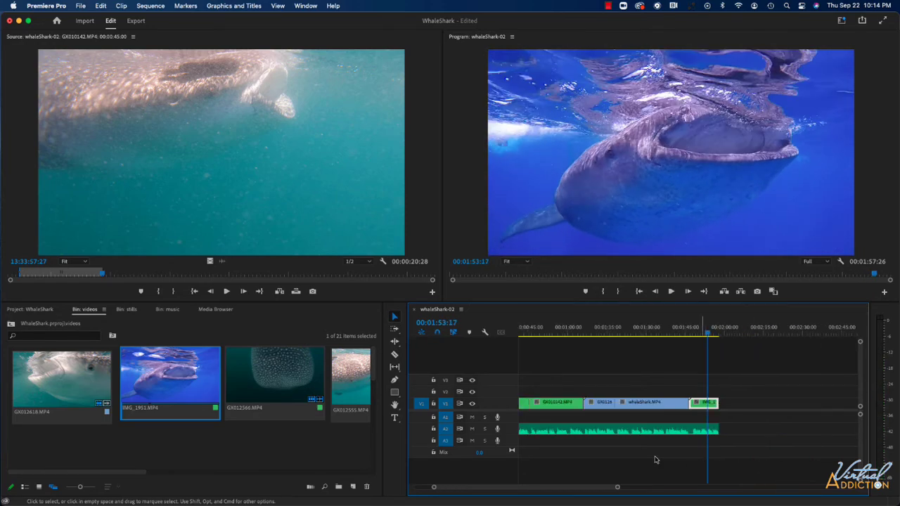
pyautogui.scroll(3, 682, 465)
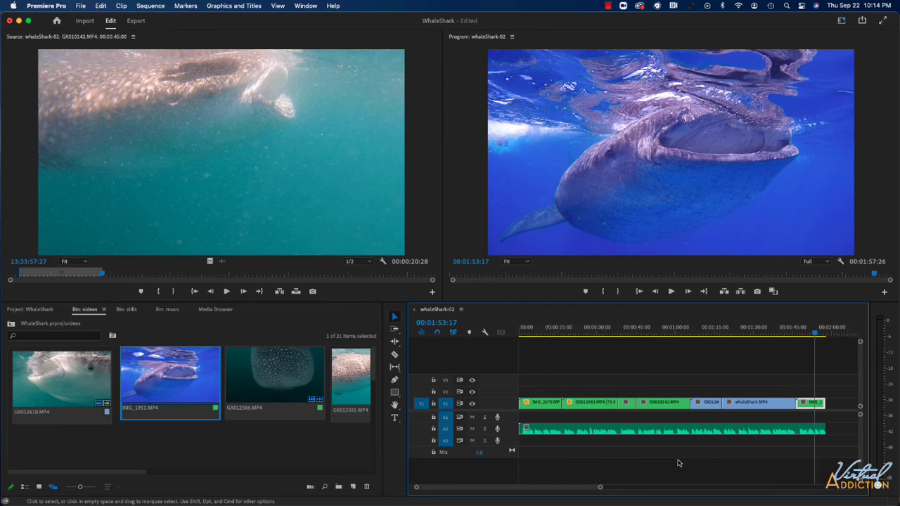